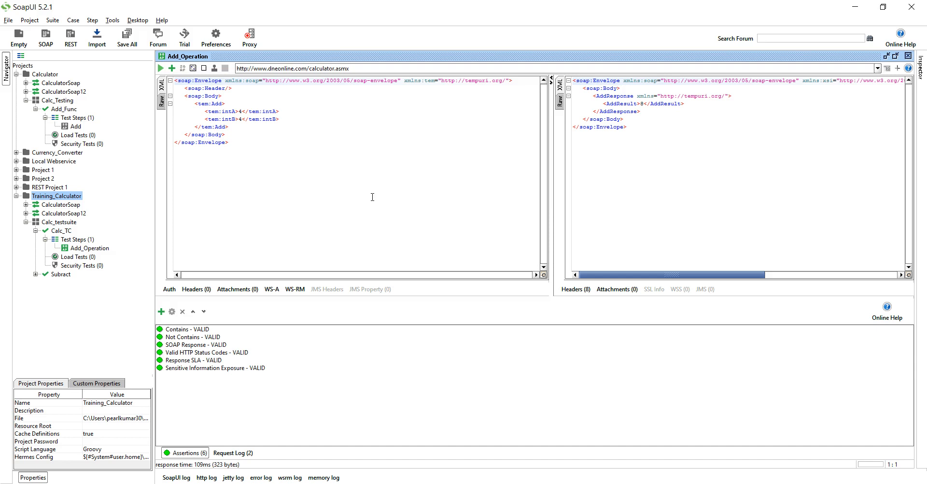
- Add an XPath Match assertion from the Property Content category to the Add_Operation request
double_click(640, 104)
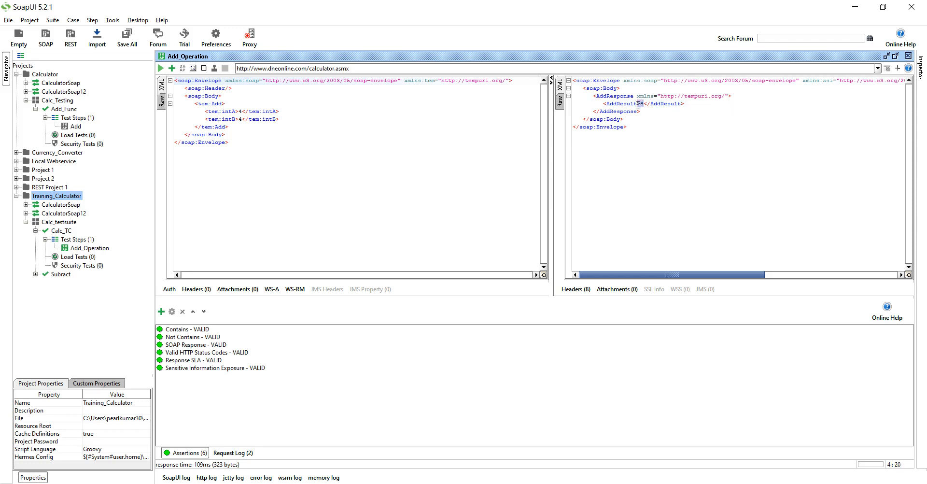
drag(607, 103, 640, 105)
click(161, 311)
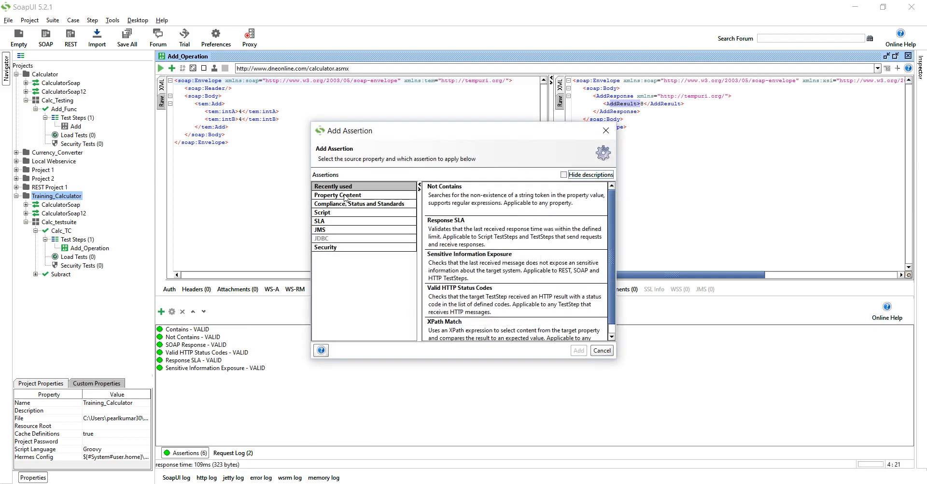
click(346, 196)
drag(610, 237, 604, 298)
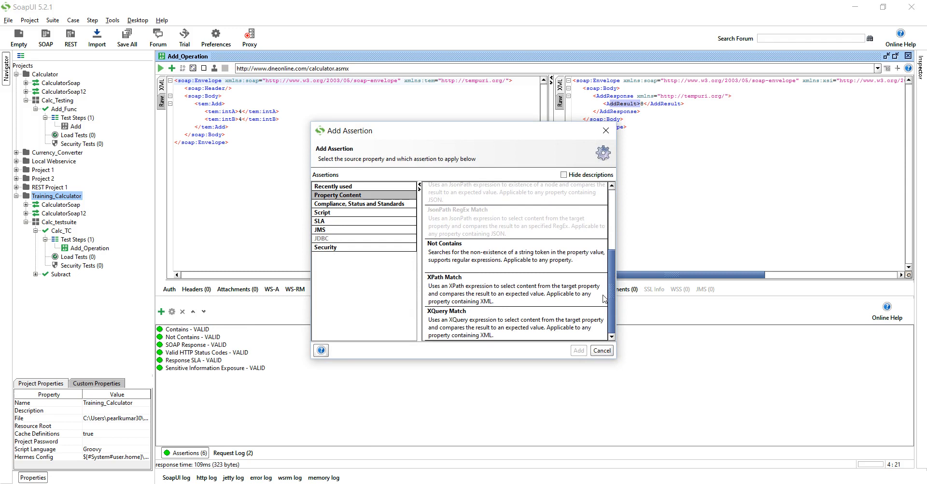
click(530, 299)
click(581, 350)
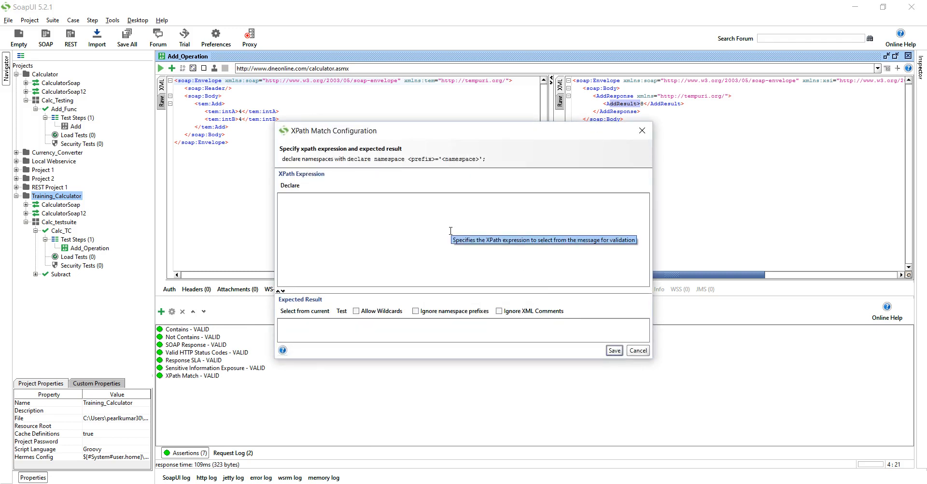
- Declare the namespaces in the XPath expression and add the path //ns1:AddResponse/AddResult below them
click(291, 186)
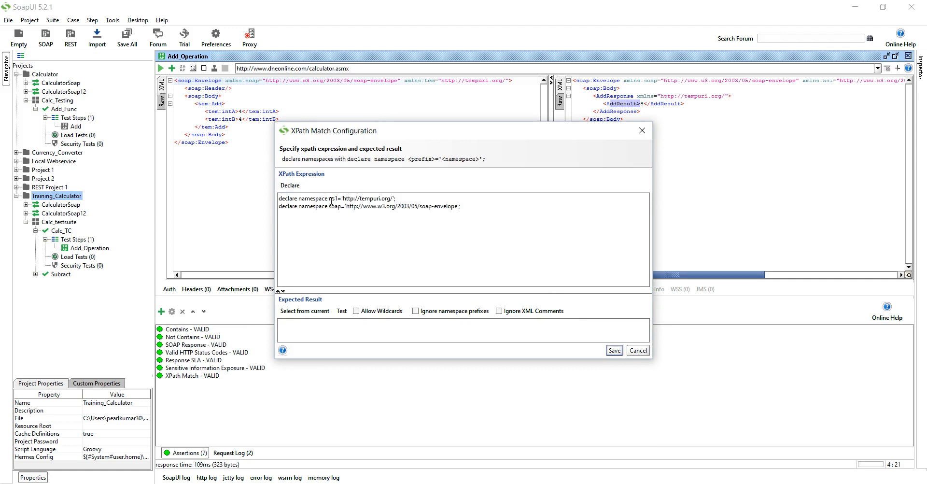
click(467, 206)
text(//ns1:)
text(AddResponse/Add)
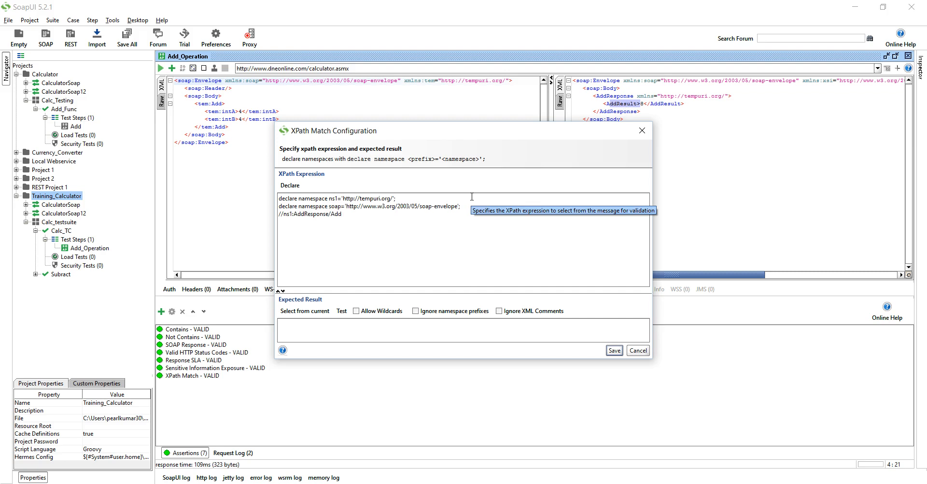
text(Result)
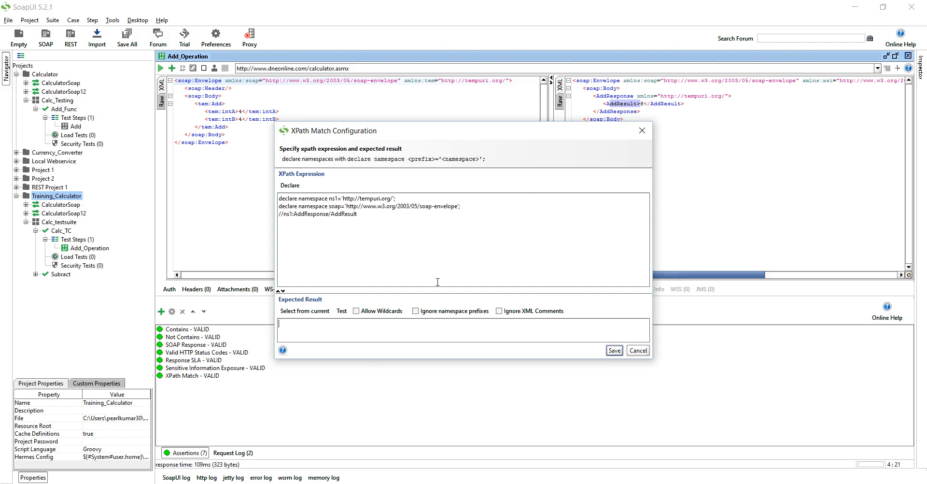
- Set the expected result to 8 and test the XPath expression against the response
click(382, 333)
text(8)
click(342, 312)
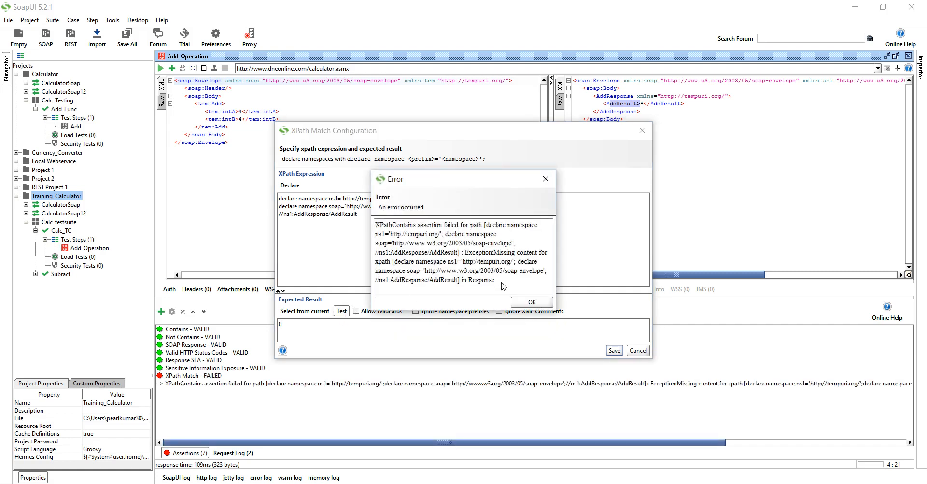
click(521, 304)
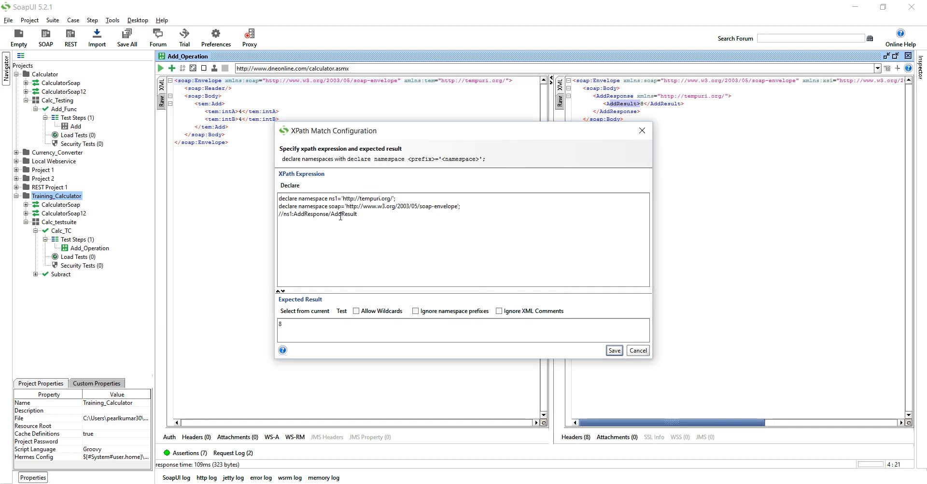
- Correct the path to //ns1:AddResponse/ns1:AddResult, test the expression again and save the assertion
text(n)
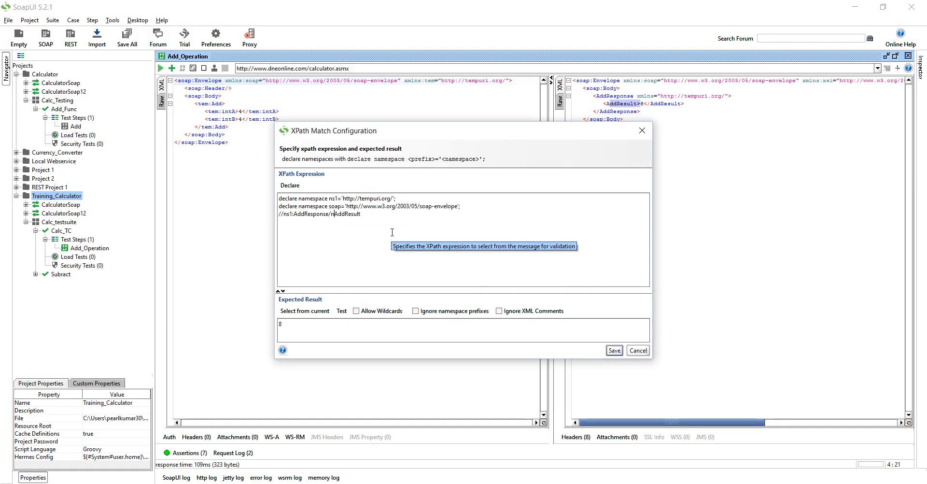
text(s1:)
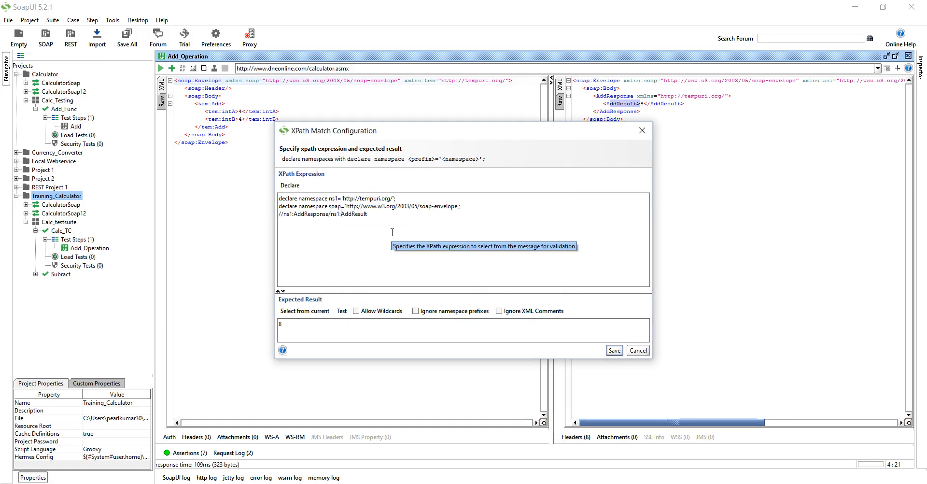
click(341, 310)
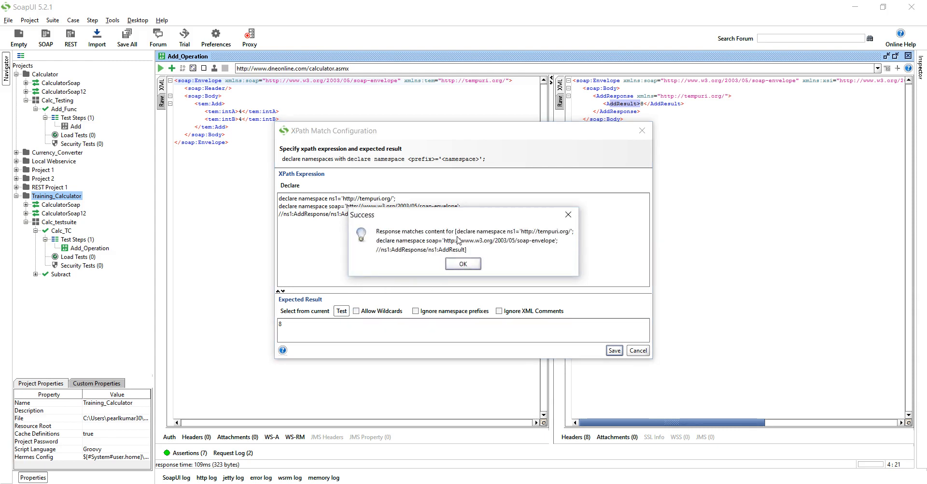
click(462, 263)
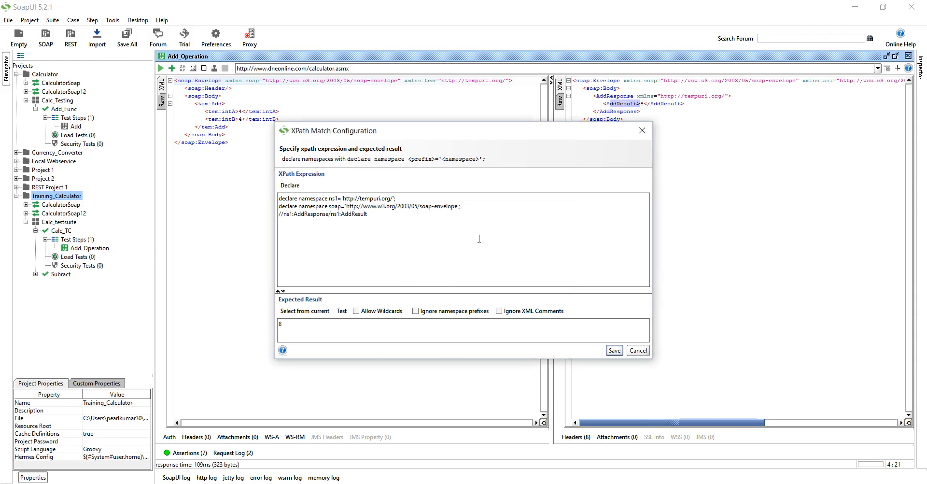
click(614, 350)
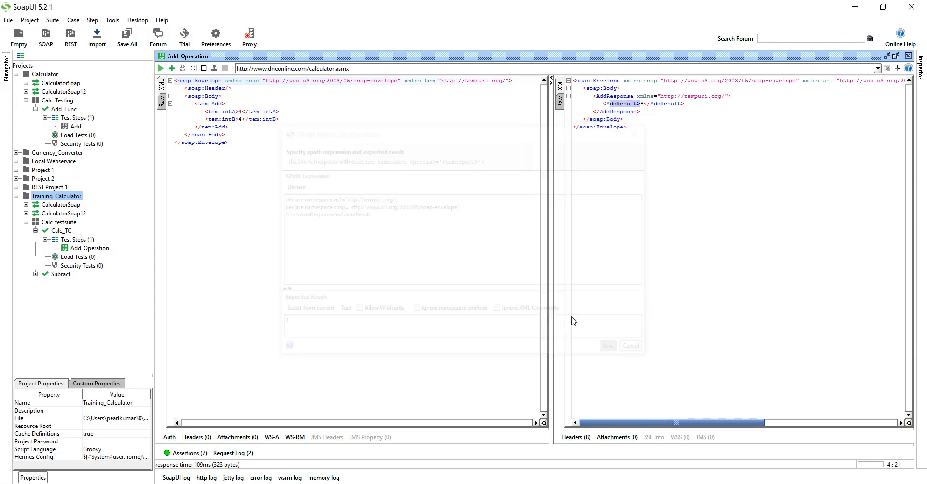
- Add another XPath Match assertion to the Add_Operation request and name it Tag Validation
click(203, 455)
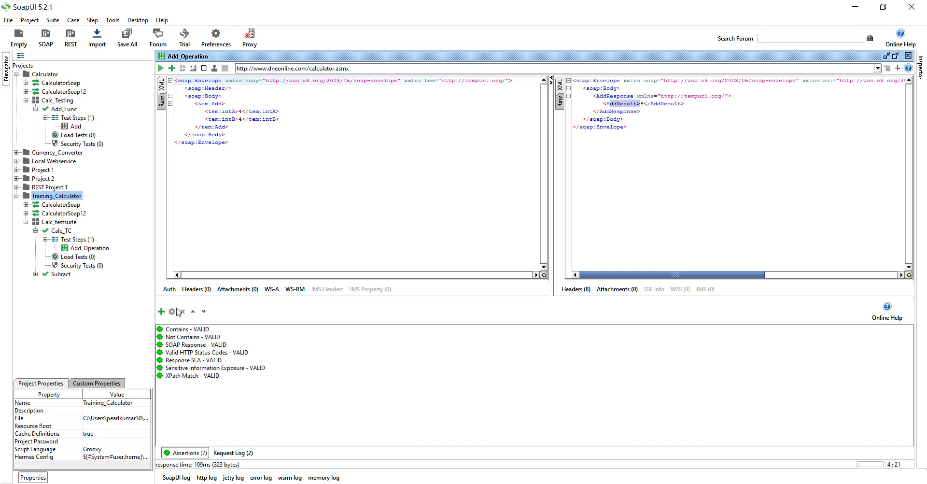
click(161, 311)
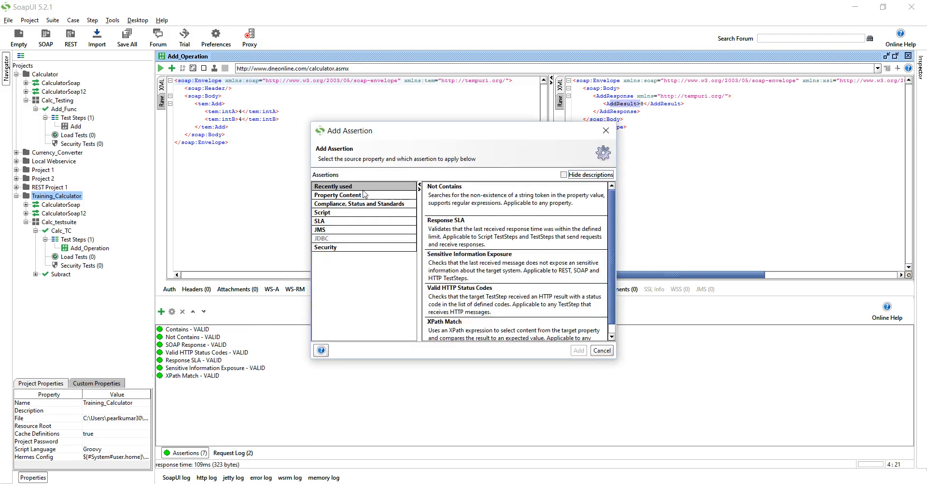
scroll(611, 270, down, 1)
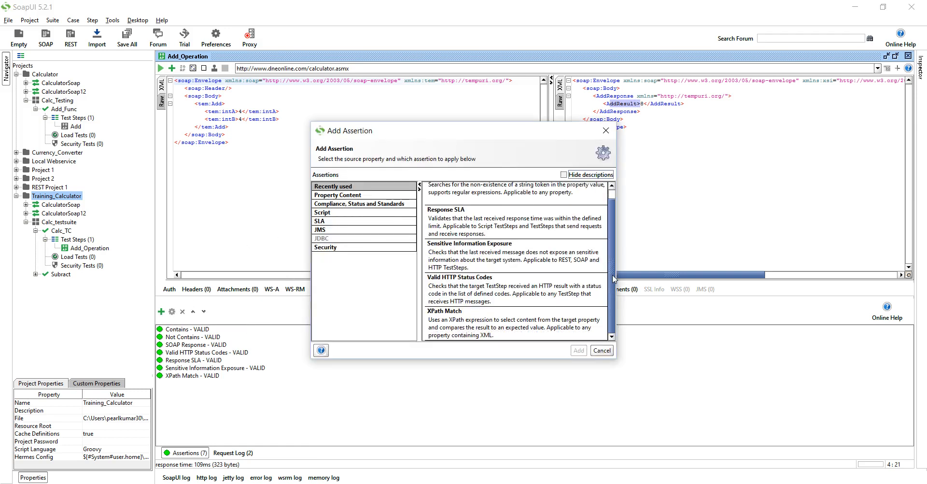
click(498, 329)
click(579, 350)
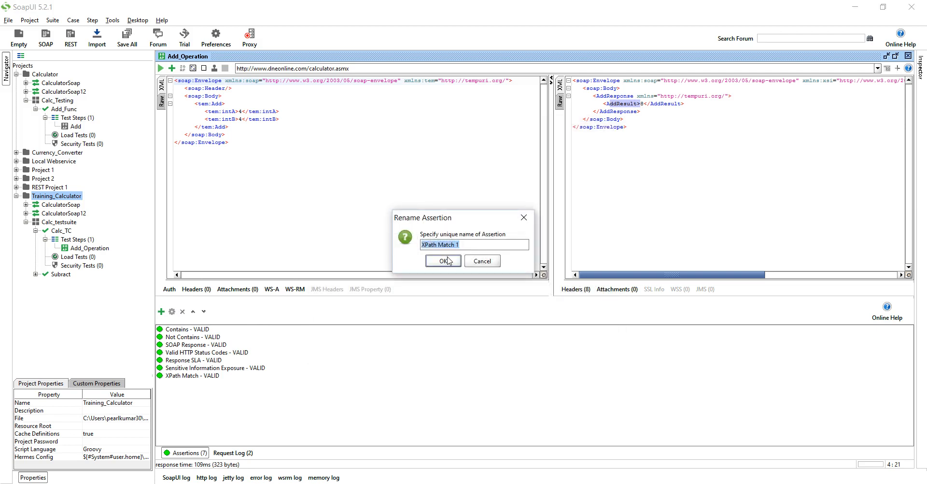
text(Tag Validation)
click(448, 261)
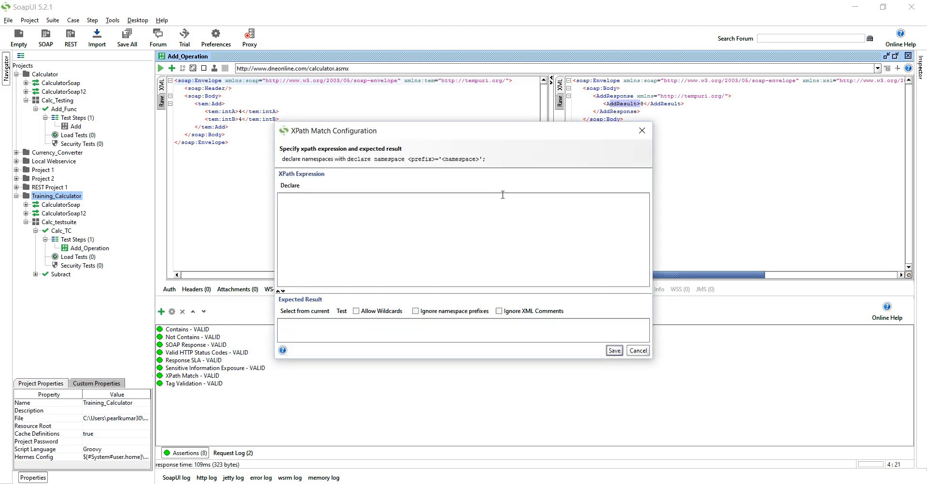
- Declare the namespaces for Tag Validation and enter the expression exists(//ns1:AddResult) below them
click(295, 186)
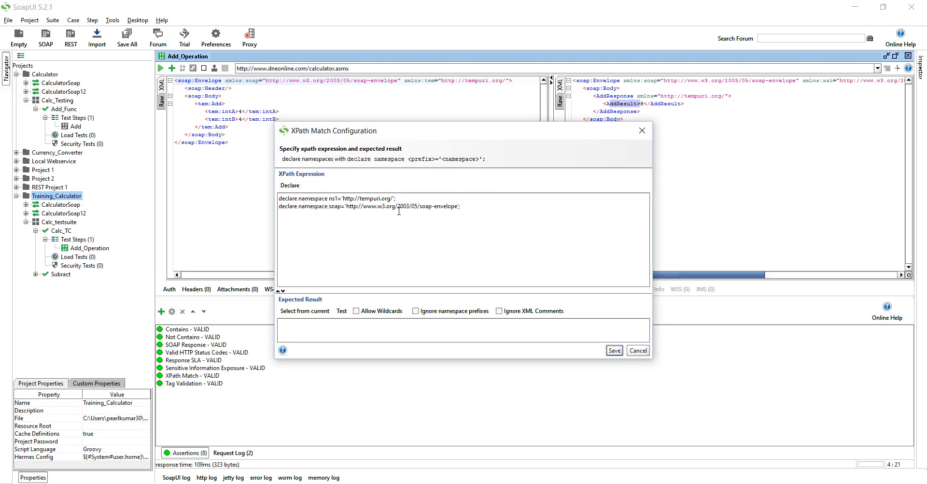
click(467, 205)
text(//)
text(ns)
text(1:A)
text(dd)
text(Result)
text(()
text(E)
key(BackSpace)
text(esists)
key(BackSpace)
key(BackSpace)
key(BackSpace)
key(BackSpace)
key(BackSpace)
text(xi)
text(sts)
- Set the expected result to true, test the exists expression and save the assertion
text(true)
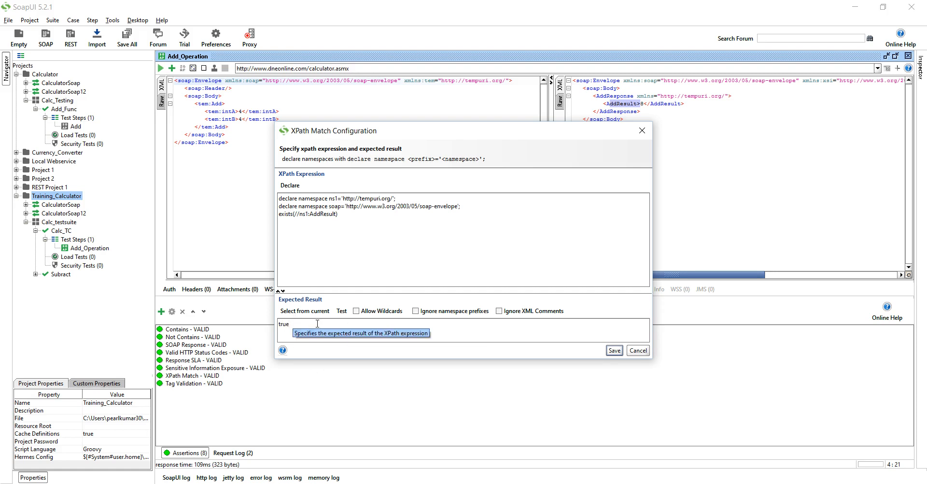
click(341, 311)
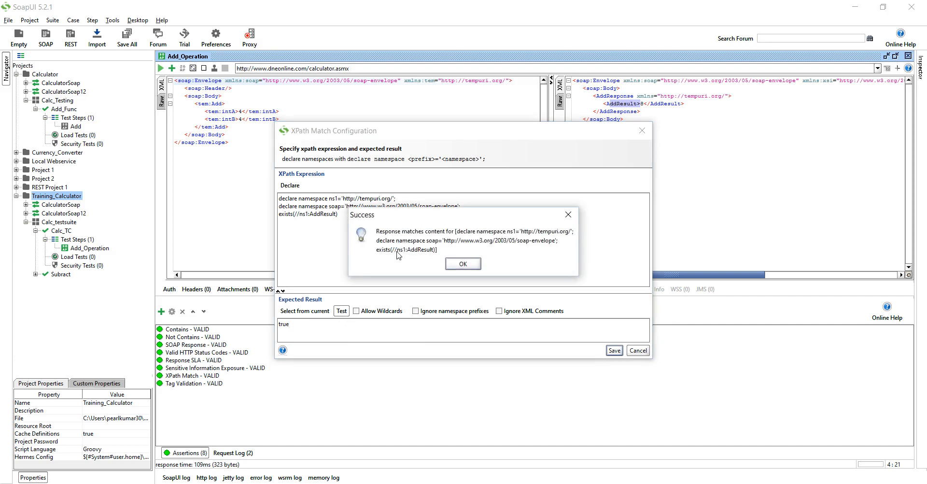
click(460, 263)
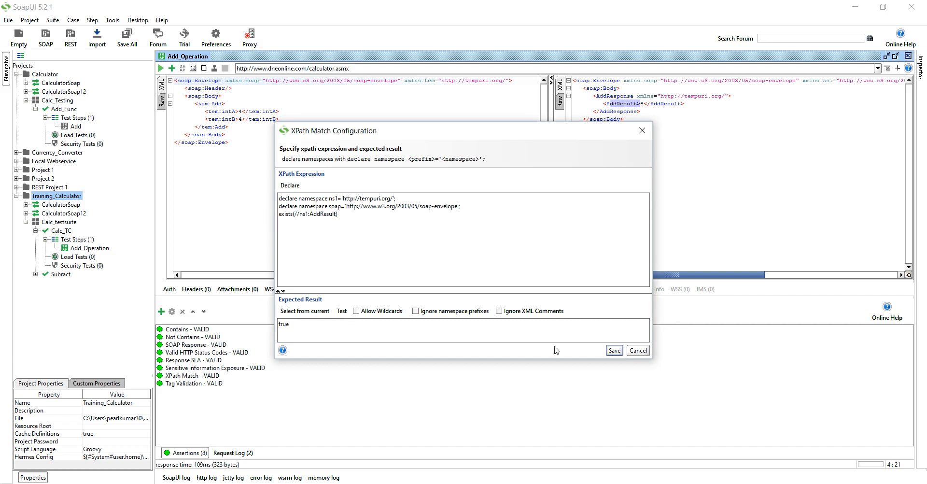
click(609, 352)
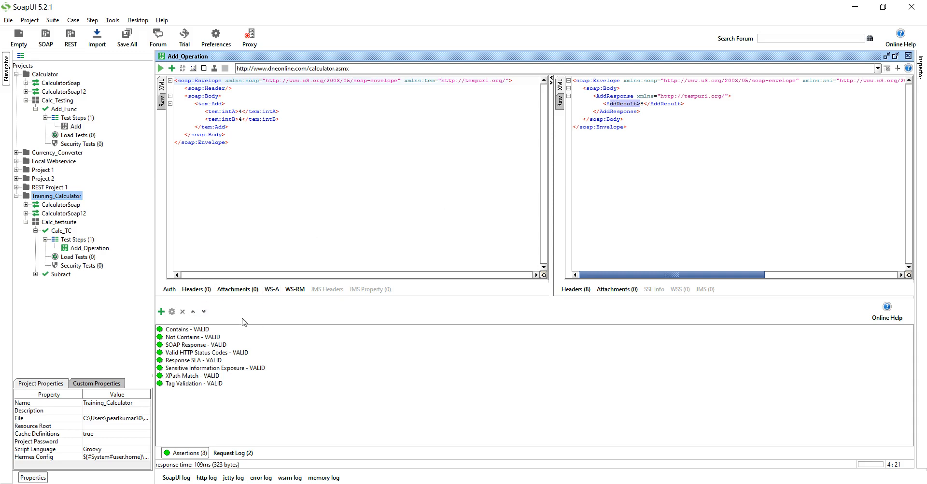
- Add a third XPath Match assertion to the Add_Operation request and name it Duplication Validation
click(162, 311)
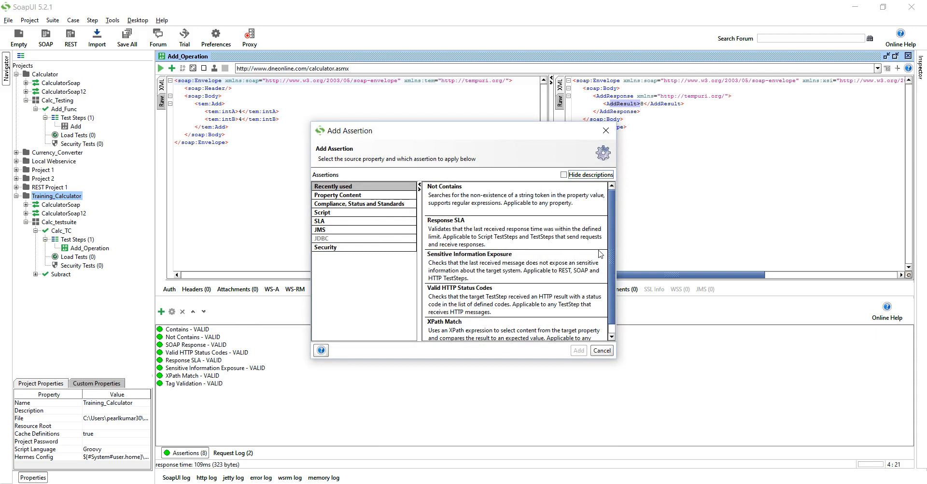
scroll(612, 254, down, 1)
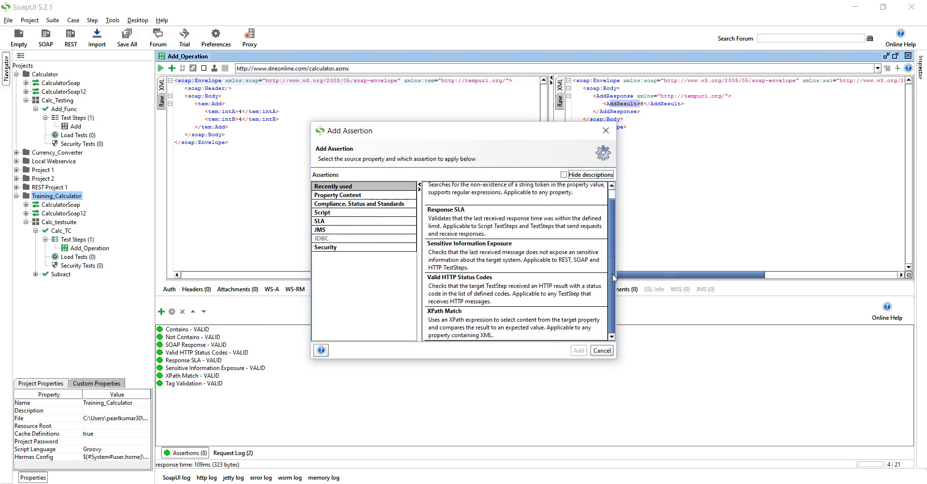
click(490, 323)
click(578, 350)
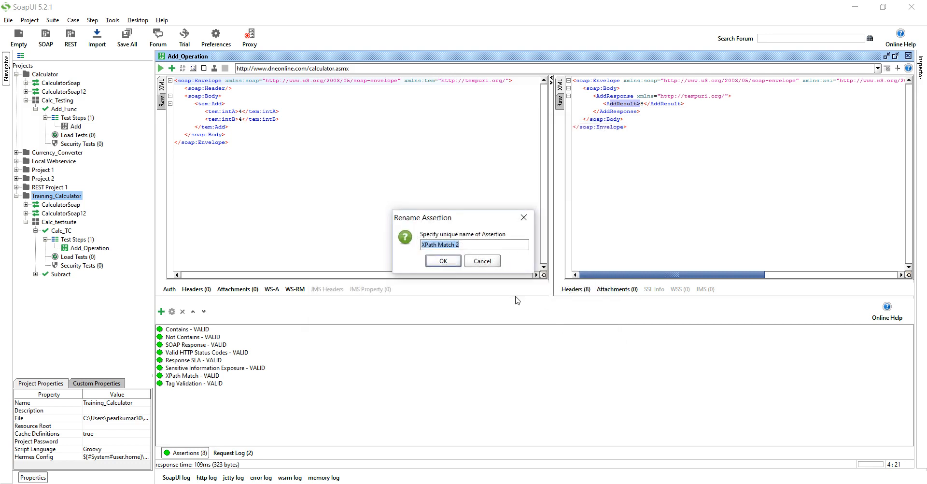
text(Duplication Validation)
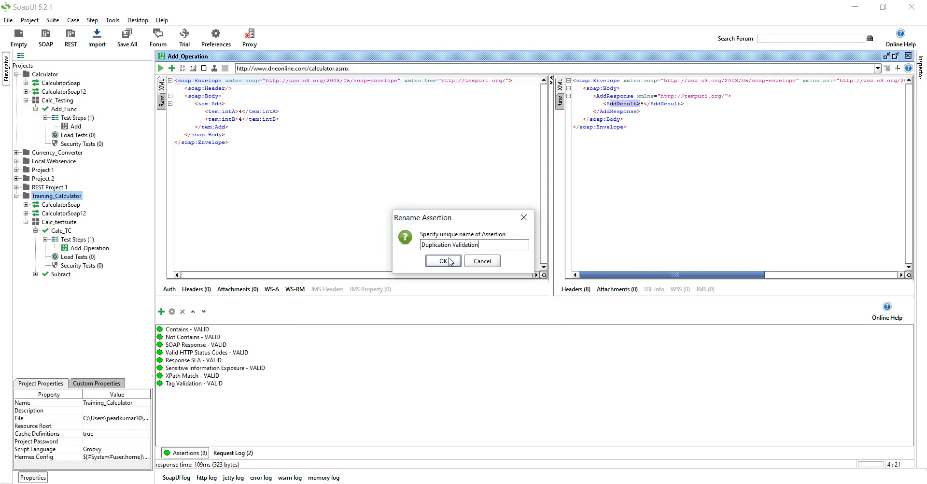
click(443, 260)
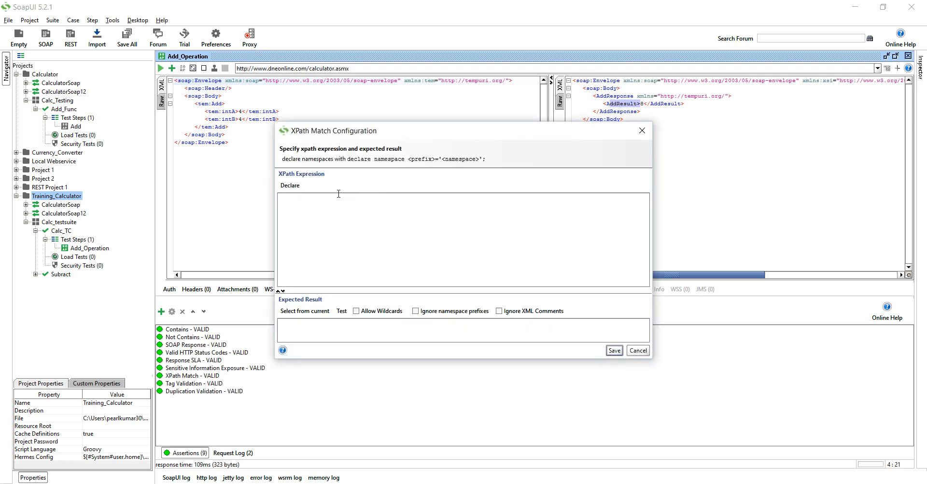
- Declare the namespaces for Duplication Validation and enter the expression count(//AddResult) below them
click(288, 186)
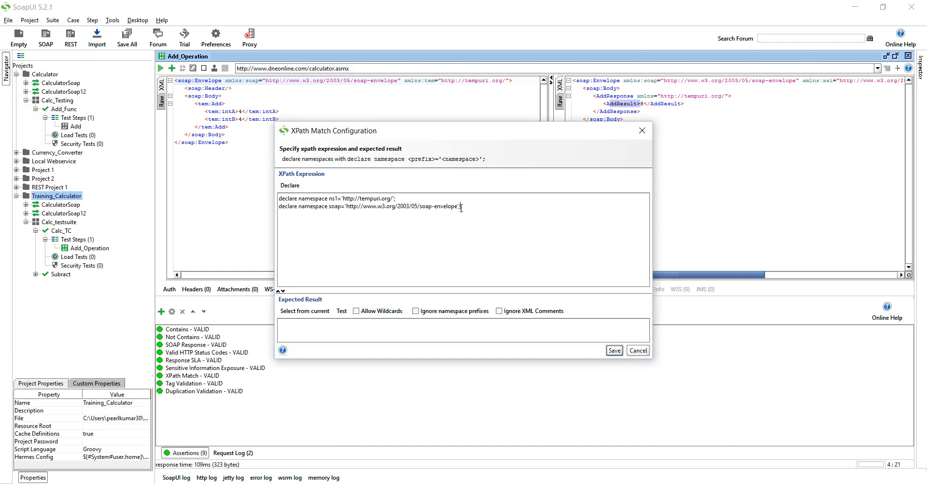
key(Return)
text(count)
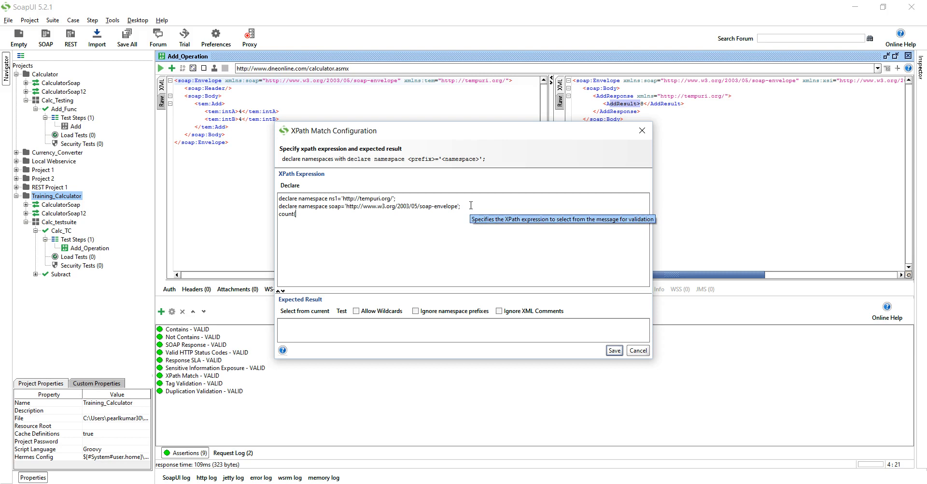
text((//)
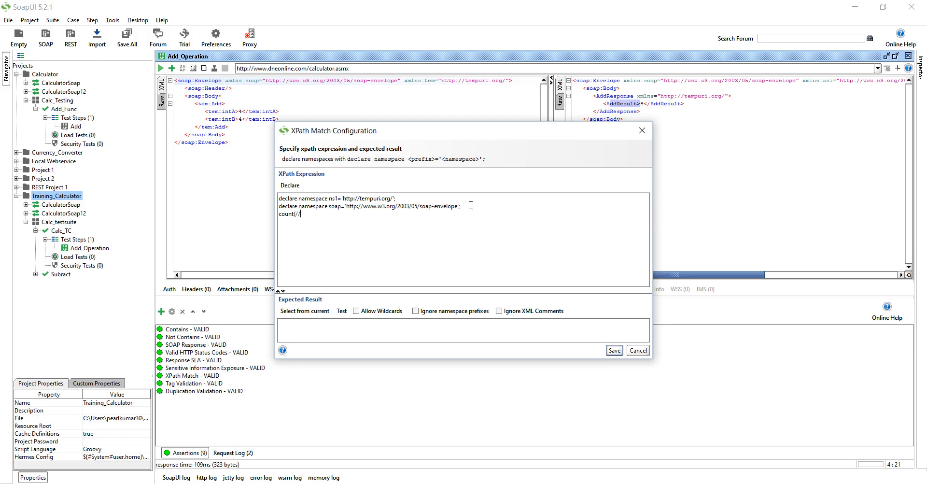
text(AddResult)
- Set the expected result to 1 and test the count expression against the response
click(387, 321)
text(1)
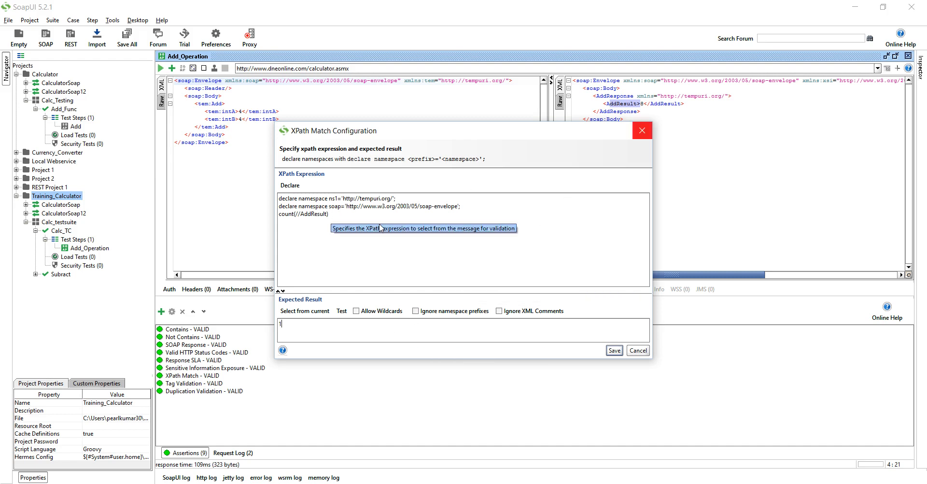
click(342, 310)
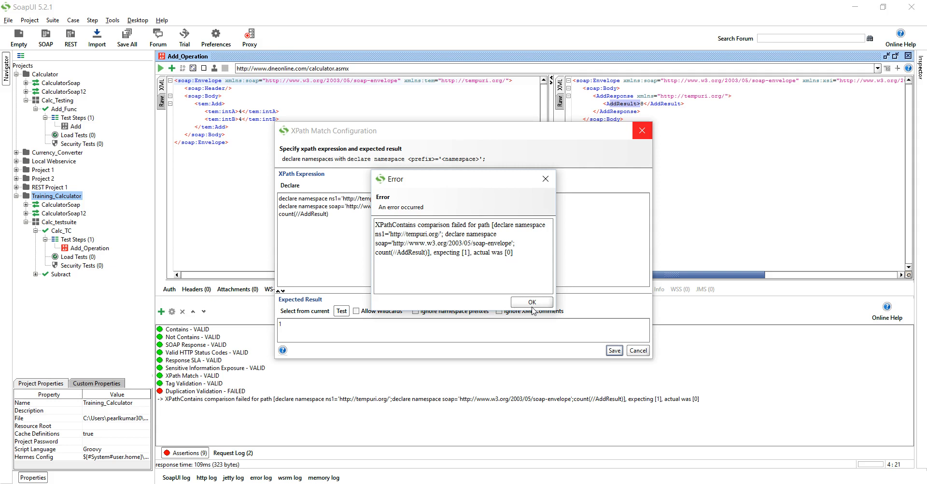
click(531, 302)
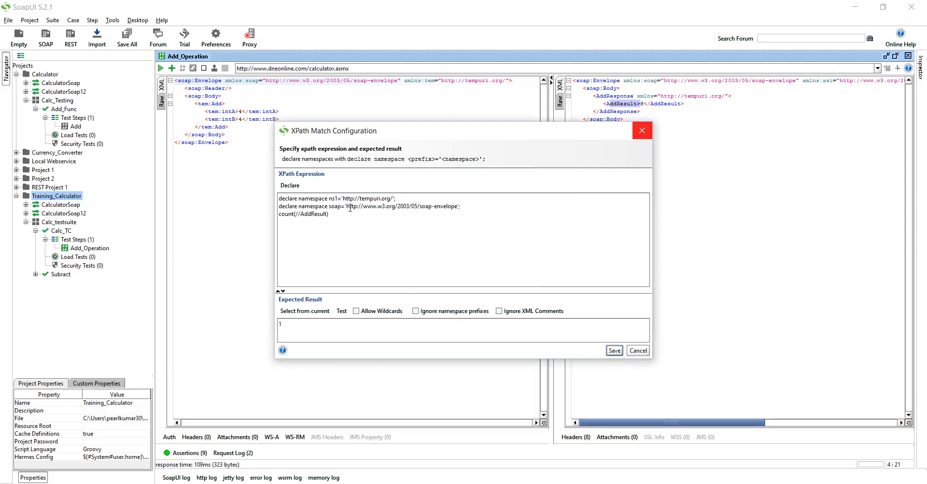
- Correct the Duplication Validation expression to count(//ns1:AddResult), test it against the response and save the assertion
text(ns1)
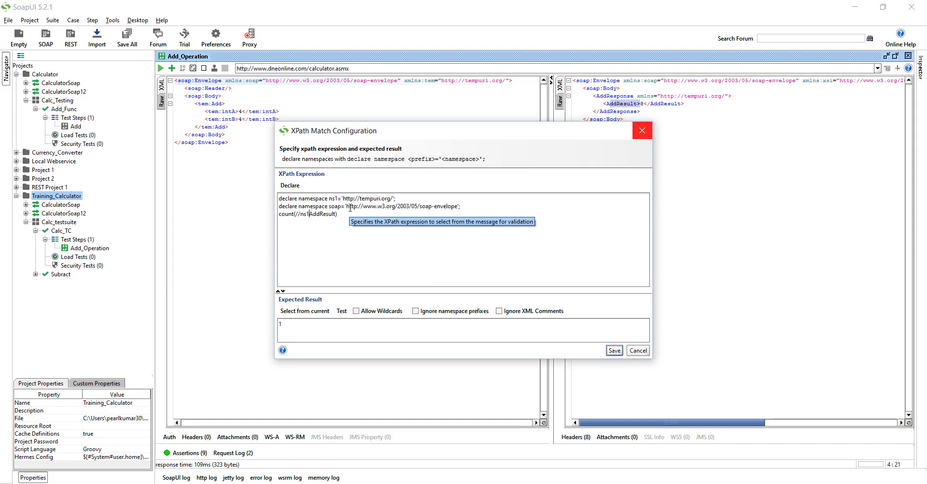
text(:)
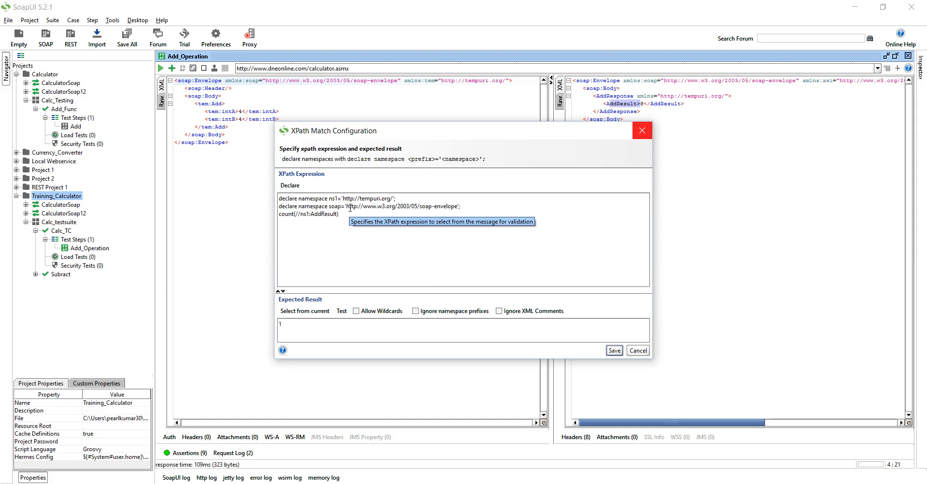
click(342, 310)
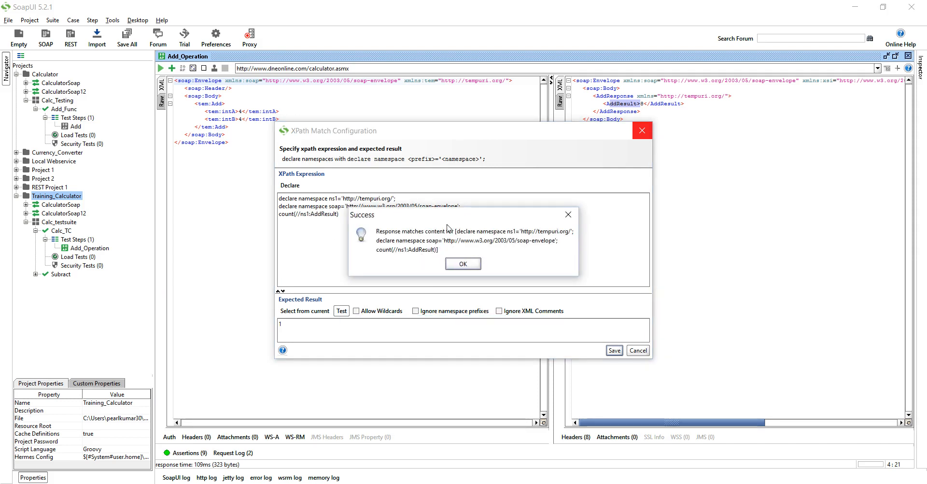
click(465, 262)
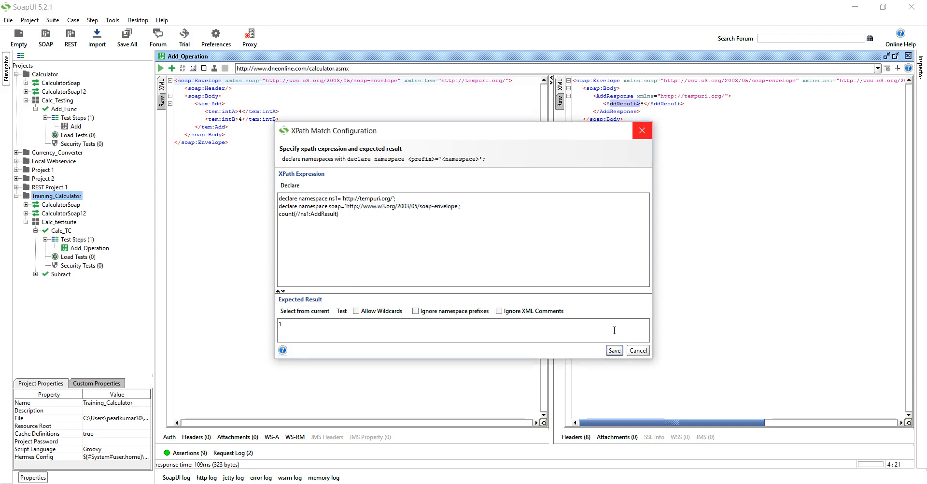
click(613, 350)
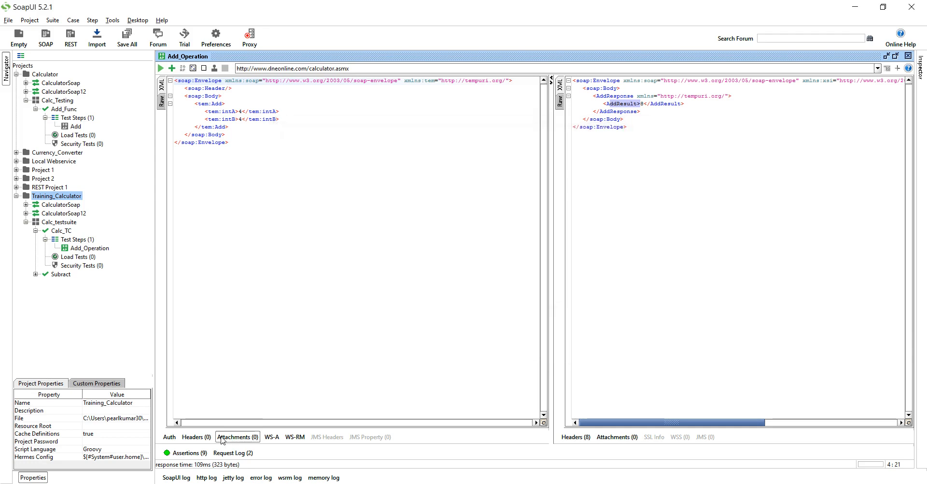
- Add a fourth XPath Match assertion to the Add_Operation request and name it Structure Validation
click(203, 452)
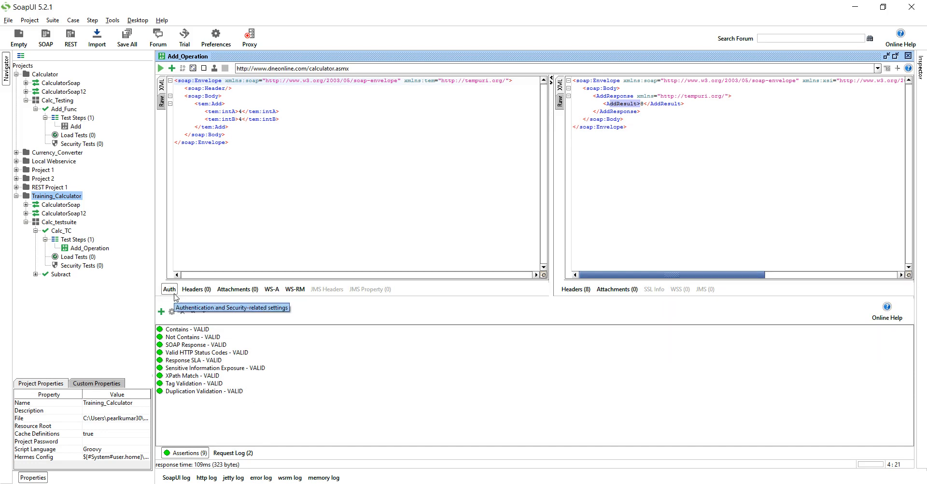
click(165, 313)
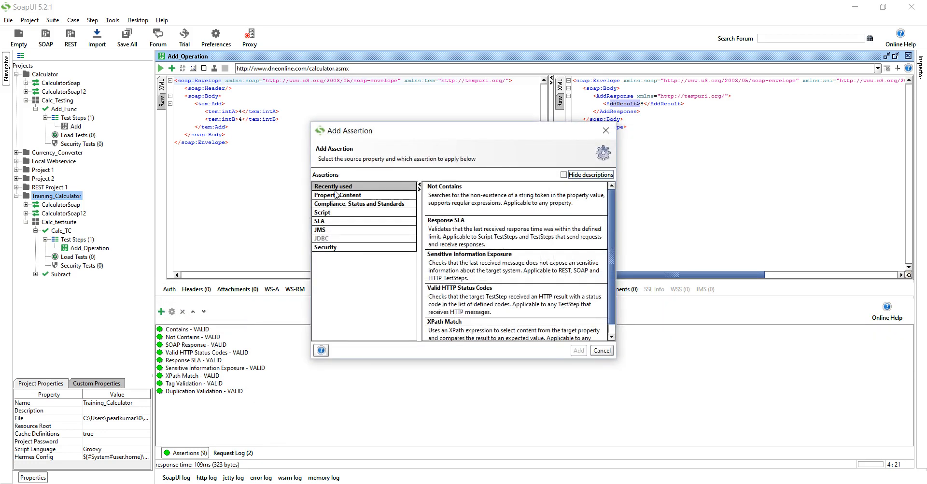
scroll(612, 247, down, 1)
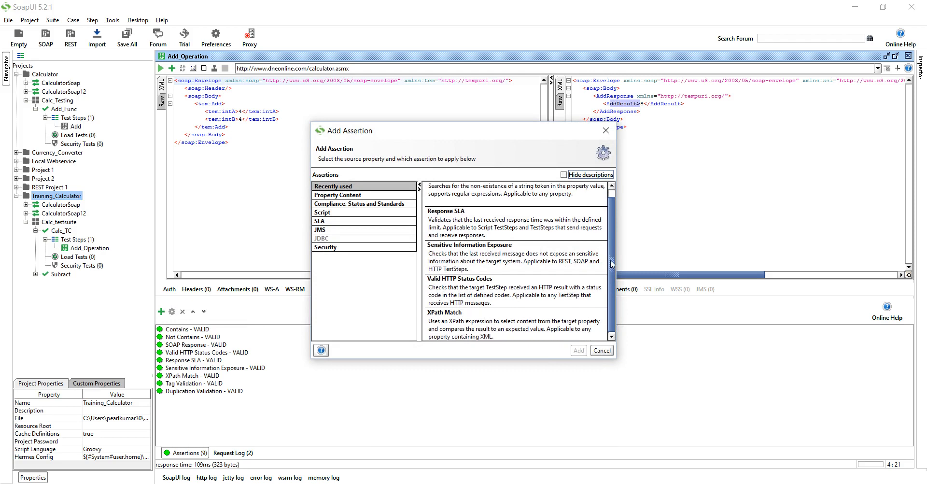
double_click(481, 321)
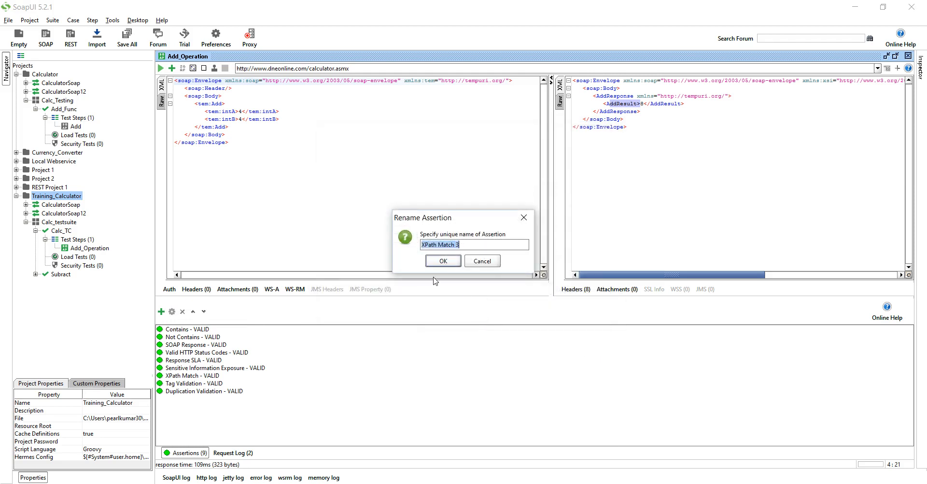
text(Str)
text(ucti)
text(ure Validat)
text(ion)
click(444, 264)
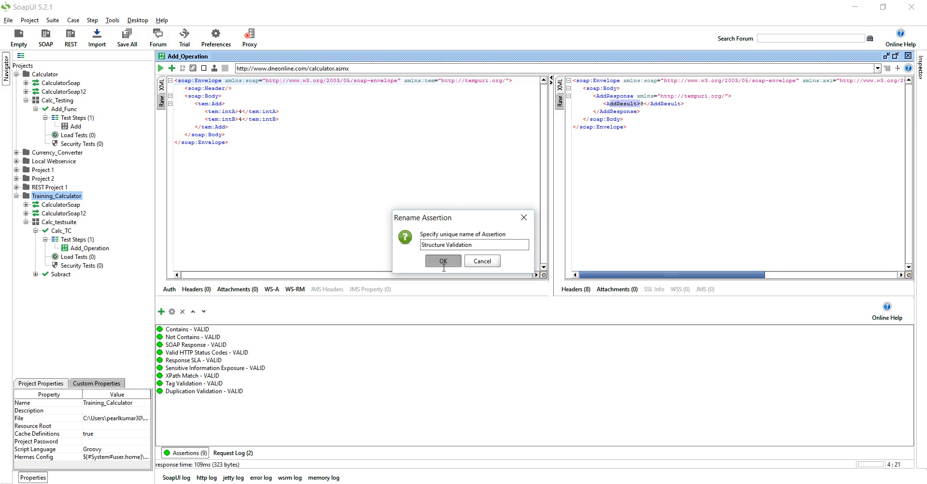
- Declare the namespaces for Structure Validation and enter the expression //ns1:AddResponse below them
click(290, 186)
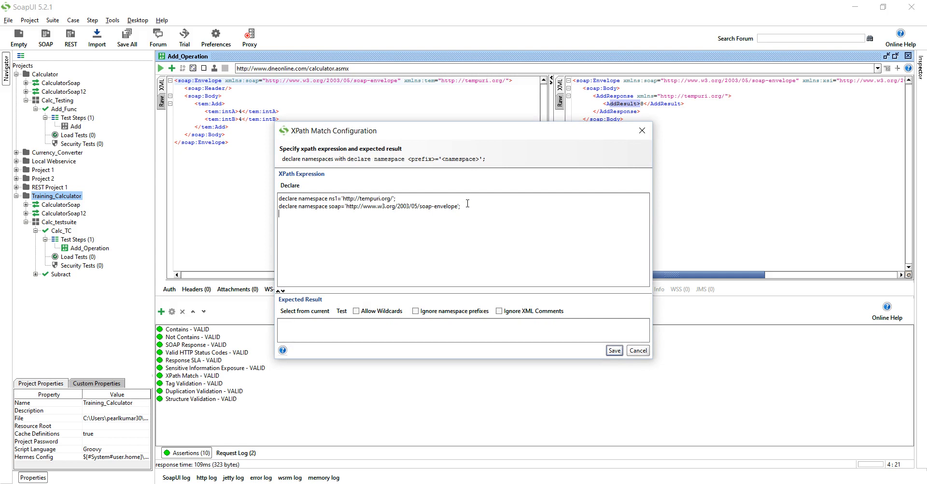
text(//Add)
text(Response)
text(ns1:)
- Fill the expected result from the current response, allow wildcards and save the Structure Validation assertion
click(308, 311)
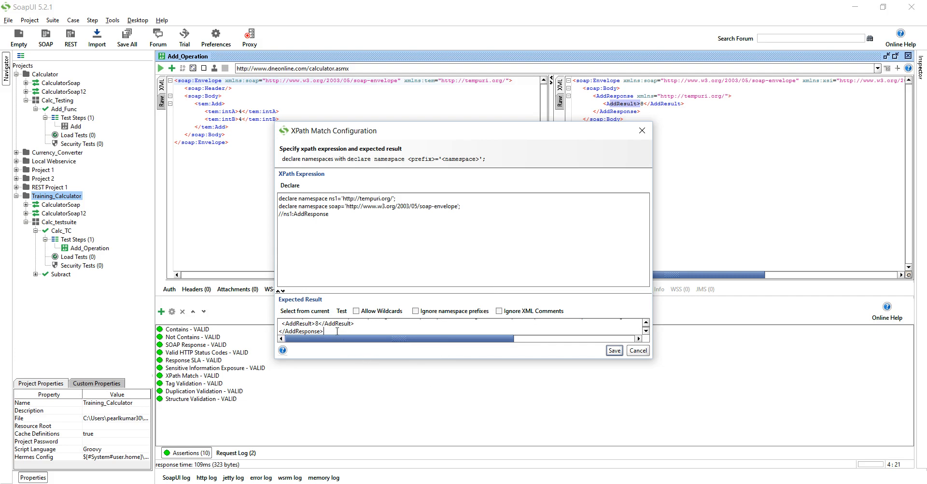
scroll(337, 330, up, 1)
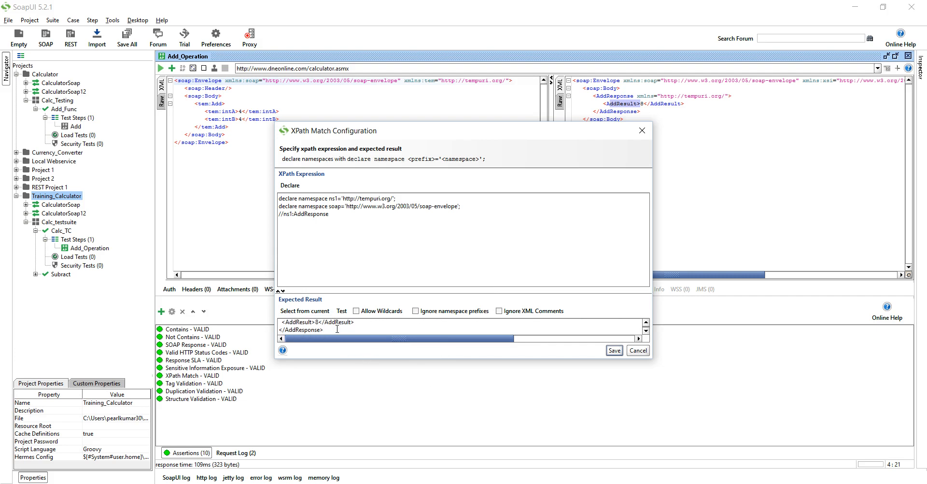
click(357, 311)
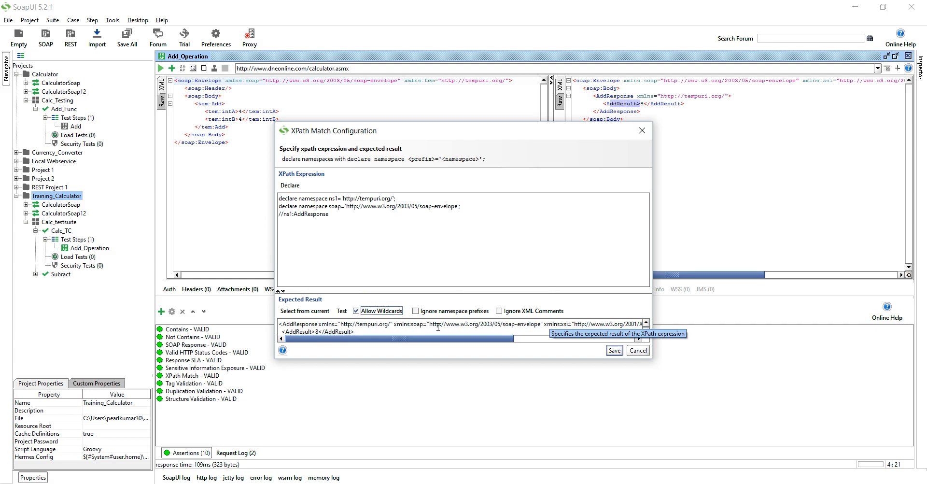
click(613, 351)
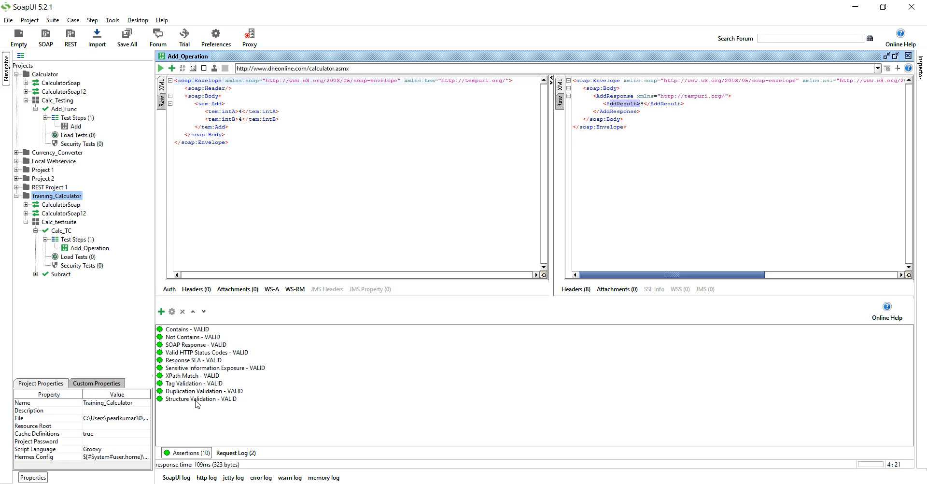
right_click(768, 483)
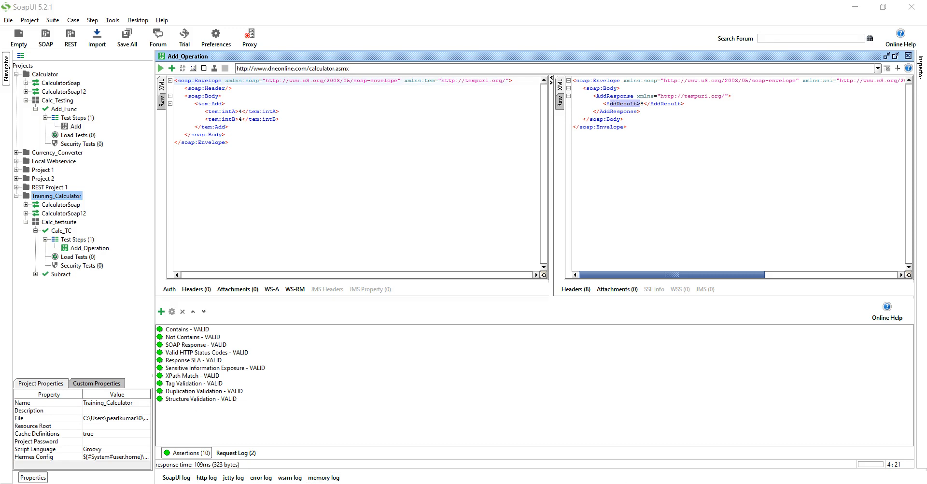